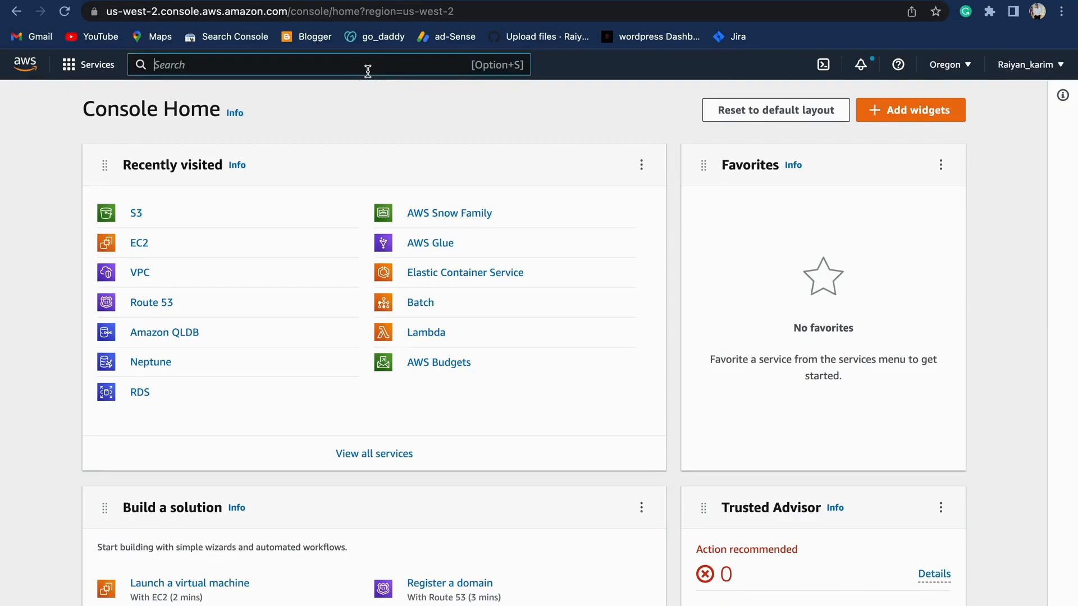
Step: Find the S3 service in the console and start creating a new bucket
{"action": "type", "text": "s3"}
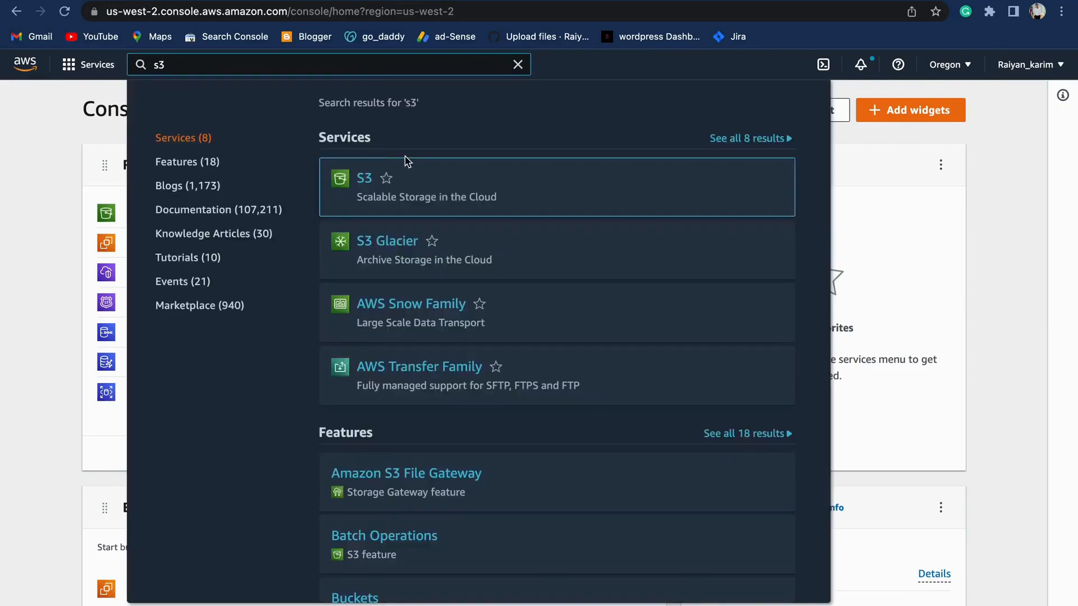
{"action": "mouse_move", "coordinate": [366, 182]}
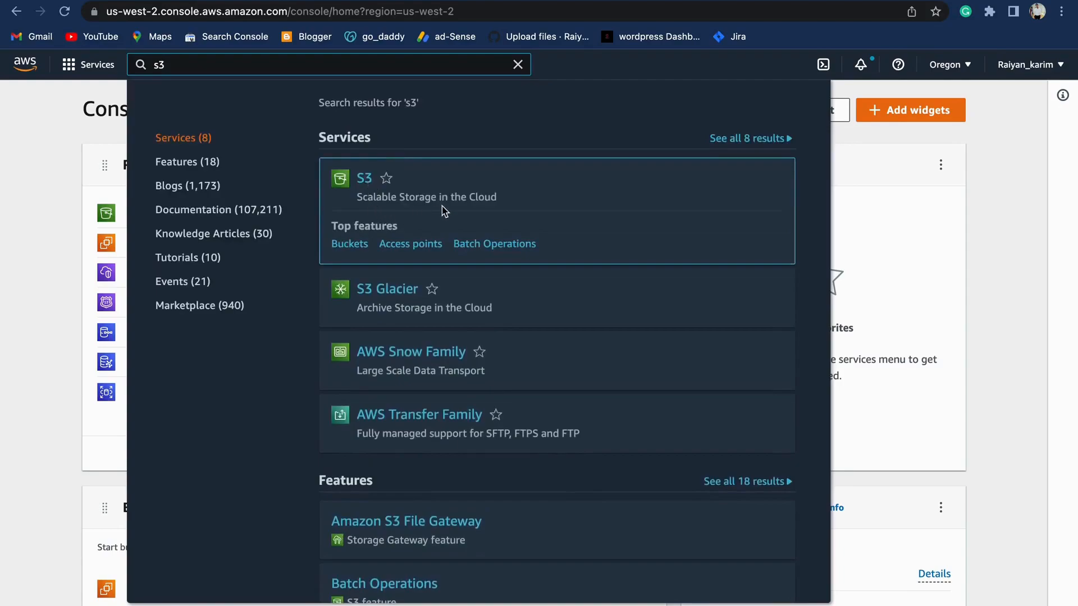
{"action": "left_click", "coordinate": [368, 185]}
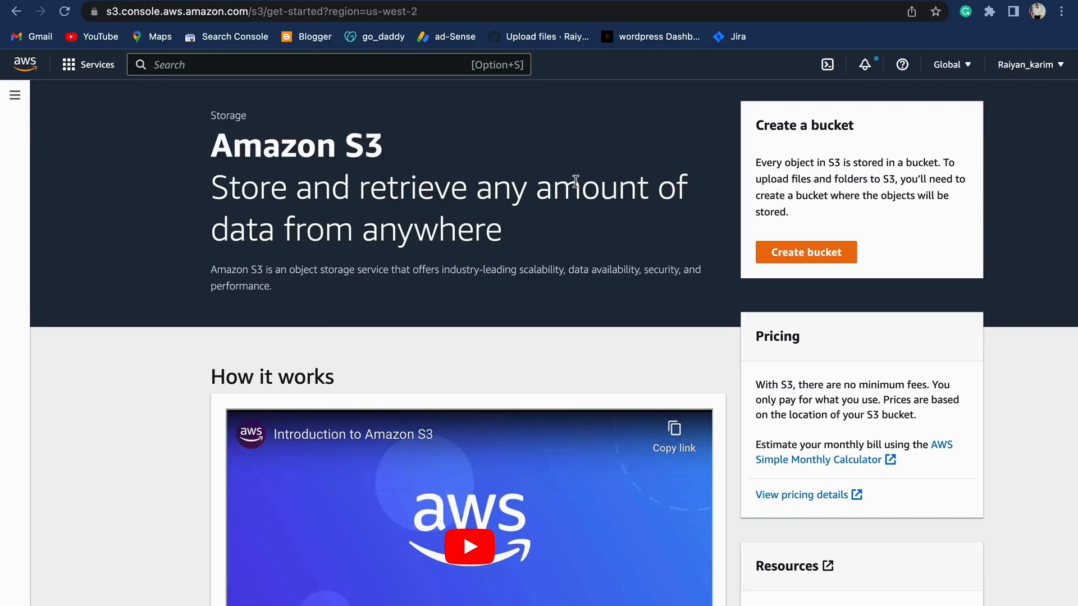
{"action": "left_click", "coordinate": [809, 256]}
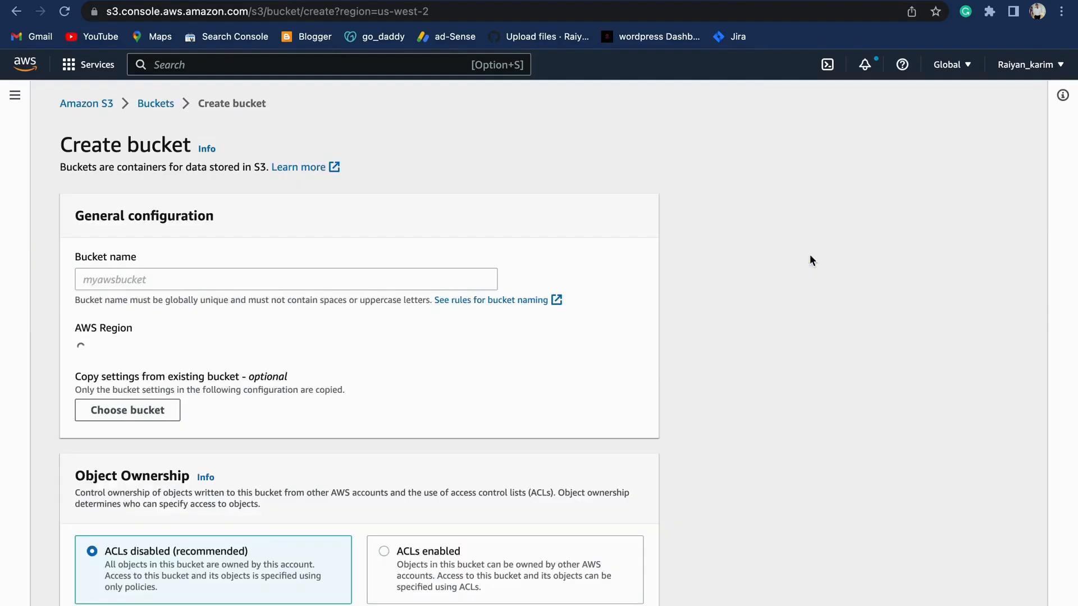
Step: Name the new bucket mydemos3bucket in the general configuration
{"action": "scroll", "coordinate": [415, 447], "scroll_direction": "down", "scroll_amount": 2}
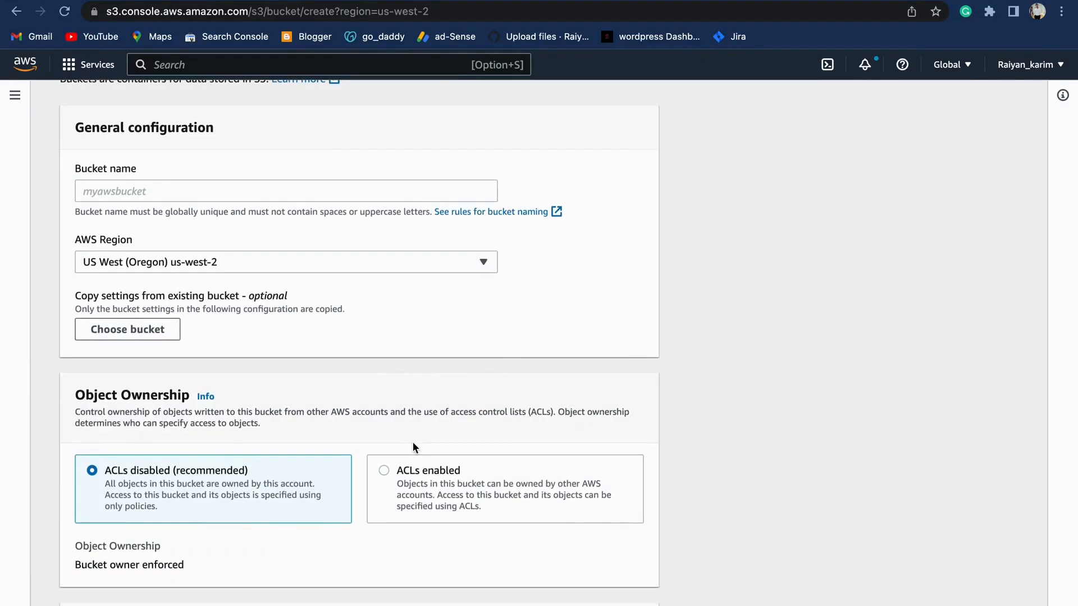
{"action": "left_click", "coordinate": [124, 197]}
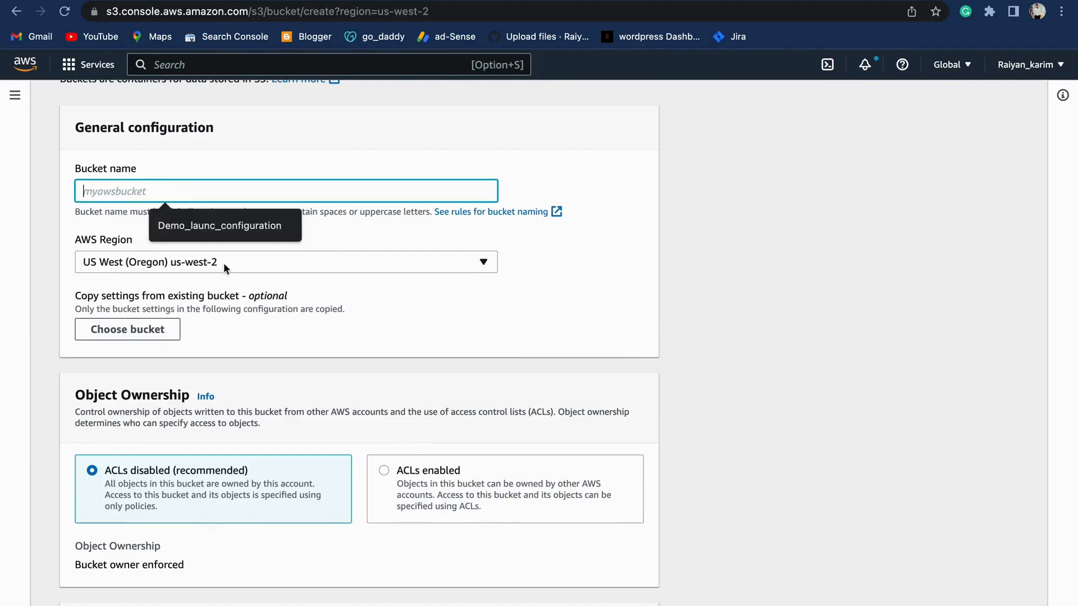
{"action": "left_click", "coordinate": [373, 304]}
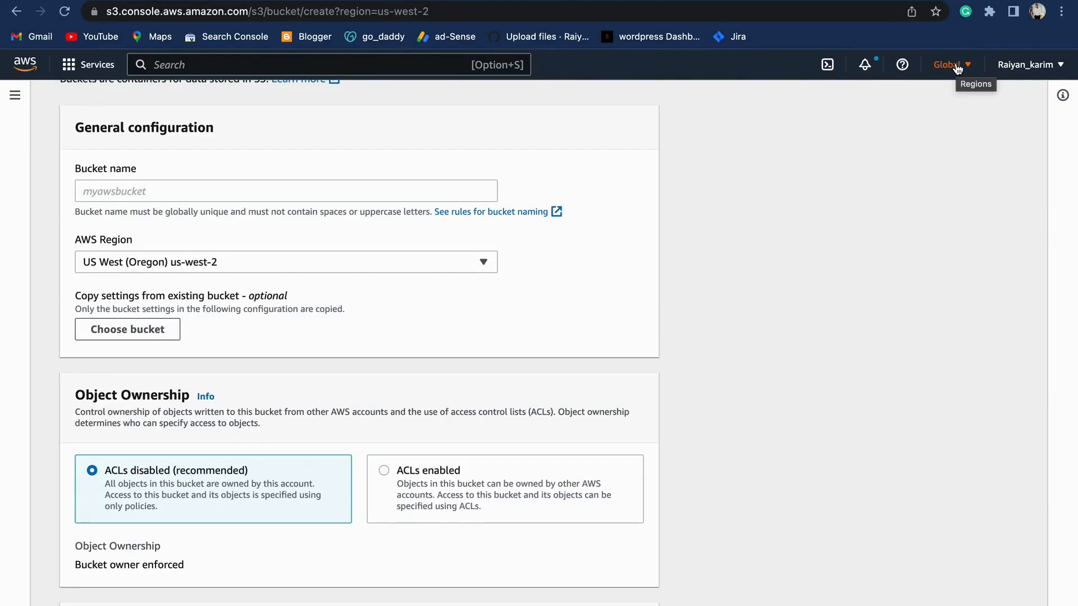
{"action": "left_click", "coordinate": [118, 186]}
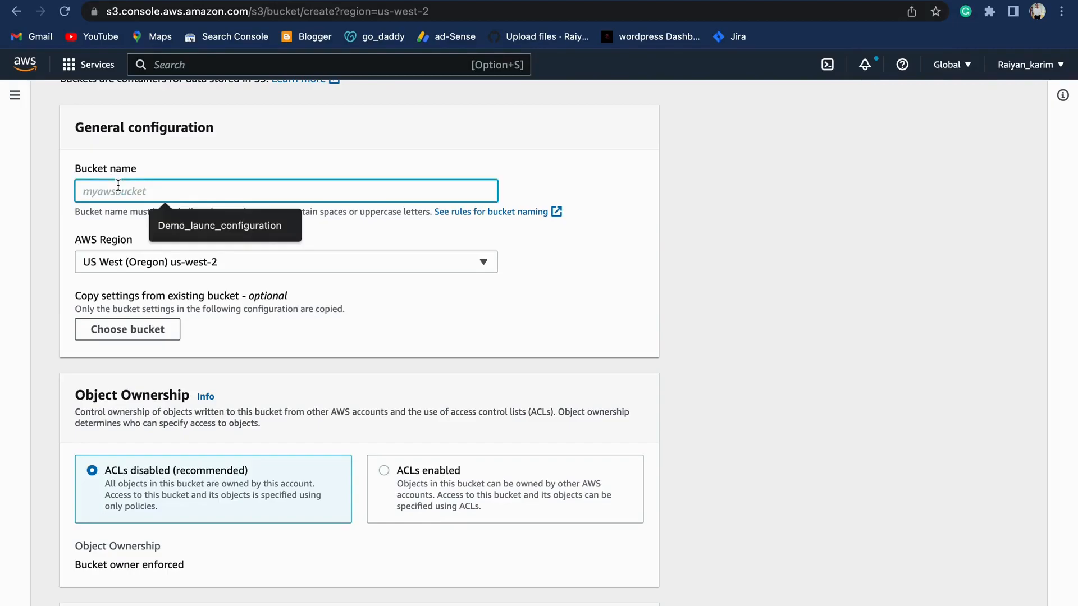
{"action": "type", "text": "my"}
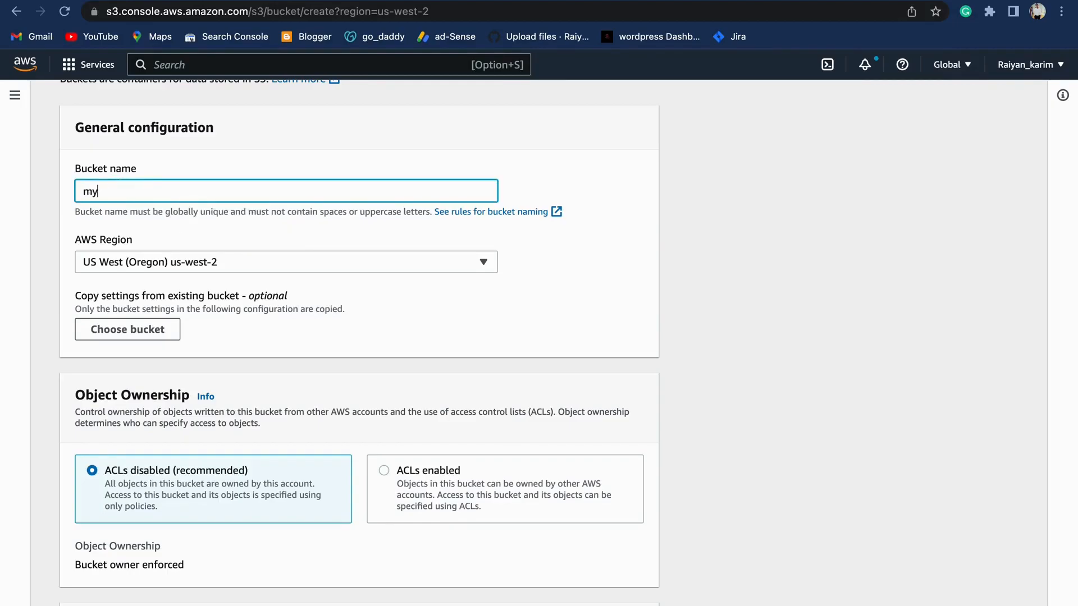
{"action": "type", "text": "demos3bucket"}
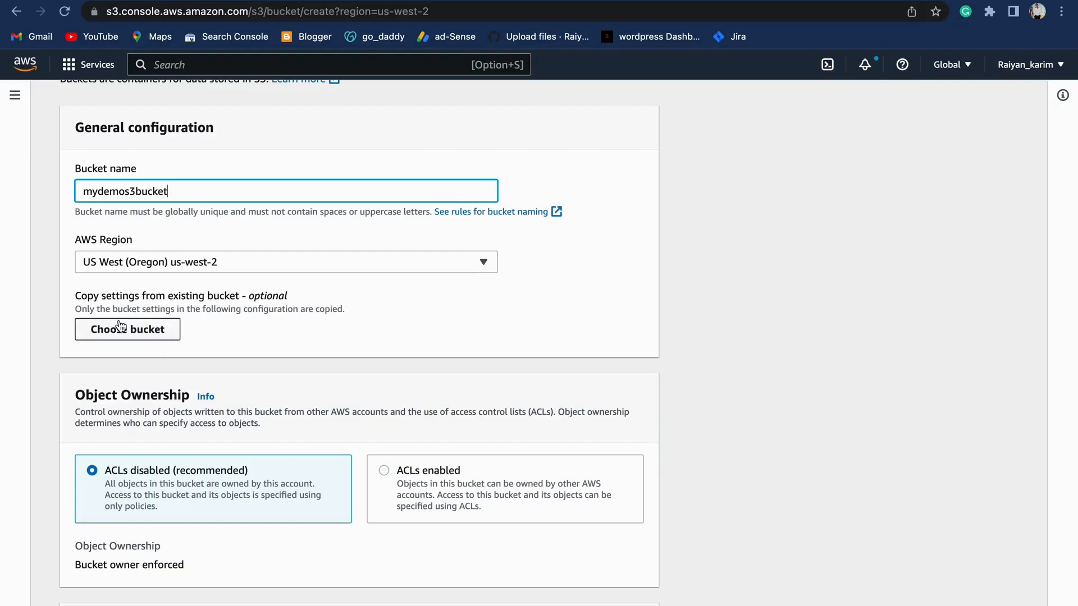
Step: Switch the bucket's object ownership to ACLs enabled to view its options, and return it to ACLs disabled
{"action": "scroll", "coordinate": [120, 325], "scroll_direction": "down", "scroll_amount": 5}
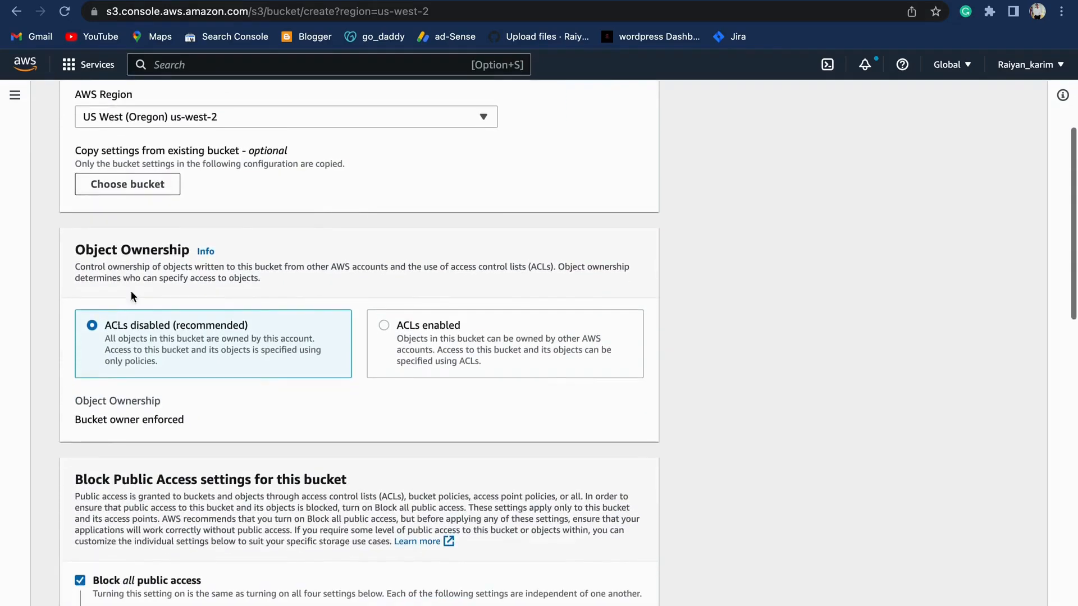
{"action": "scroll", "coordinate": [131, 291], "scroll_direction": "down", "scroll_amount": 1}
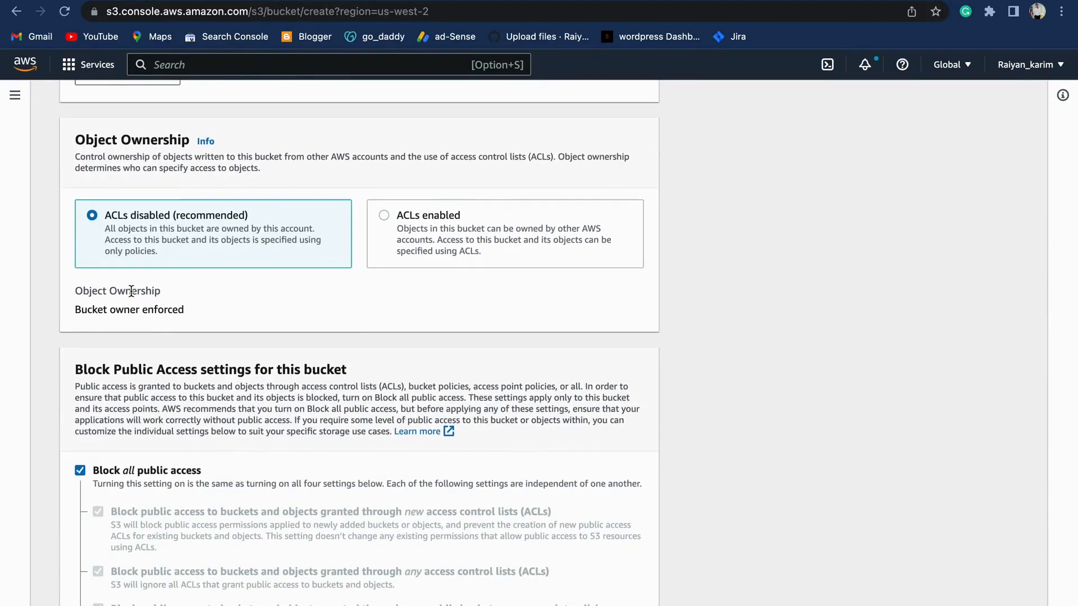
{"action": "left_click", "coordinate": [429, 236]}
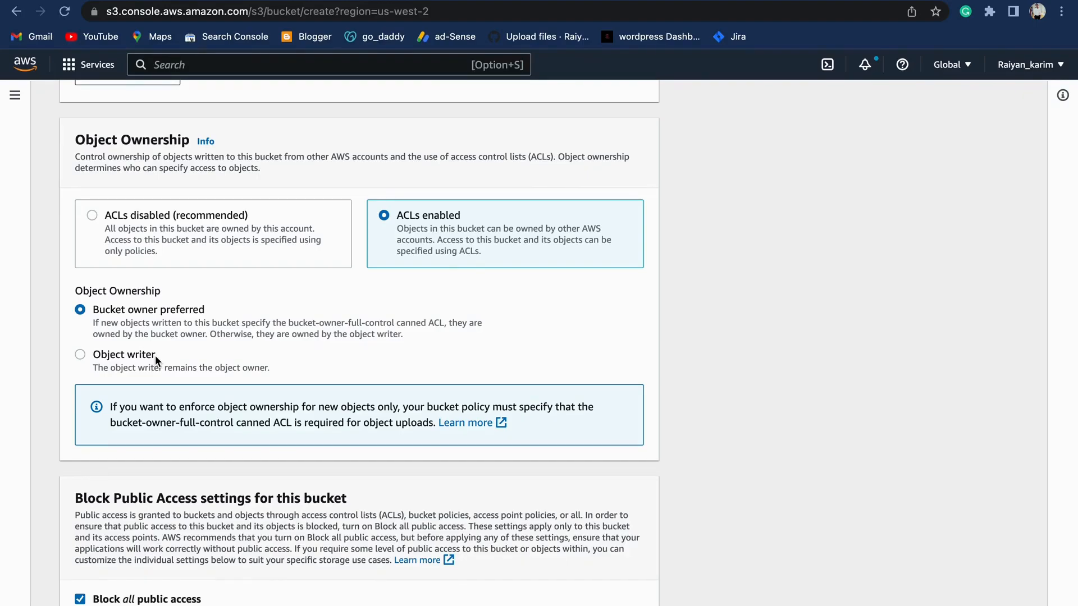
{"action": "left_click", "coordinate": [112, 224]}
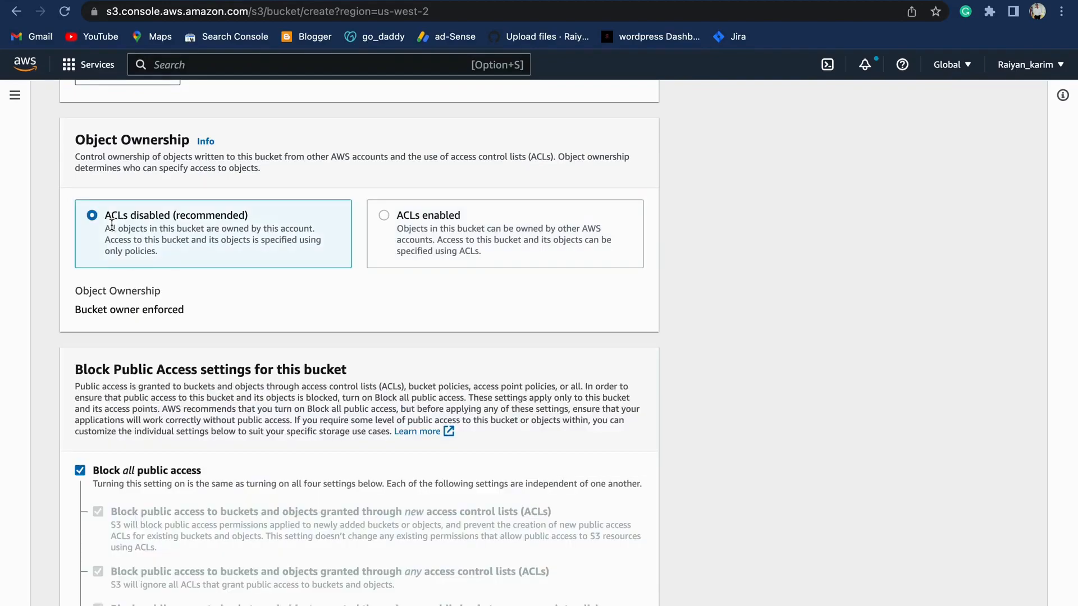
Step: Review the Block Public Access settings, and switch bucket versioning to Enable and back to Disable
{"action": "scroll", "coordinate": [111, 225], "scroll_direction": "down", "scroll_amount": 5}
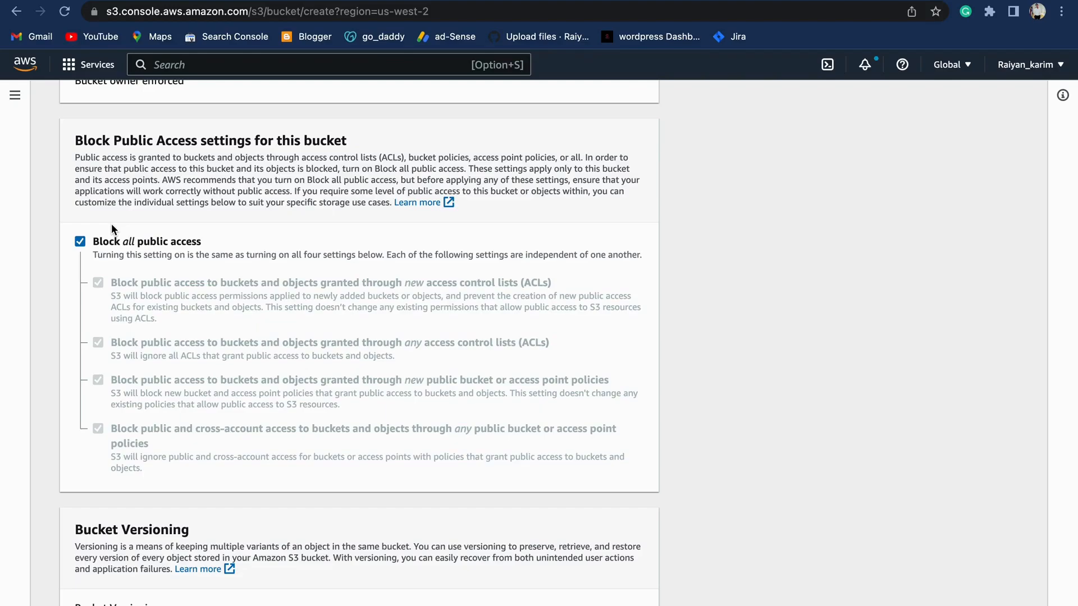
{"action": "scroll", "coordinate": [111, 223], "scroll_direction": "down", "scroll_amount": 7}
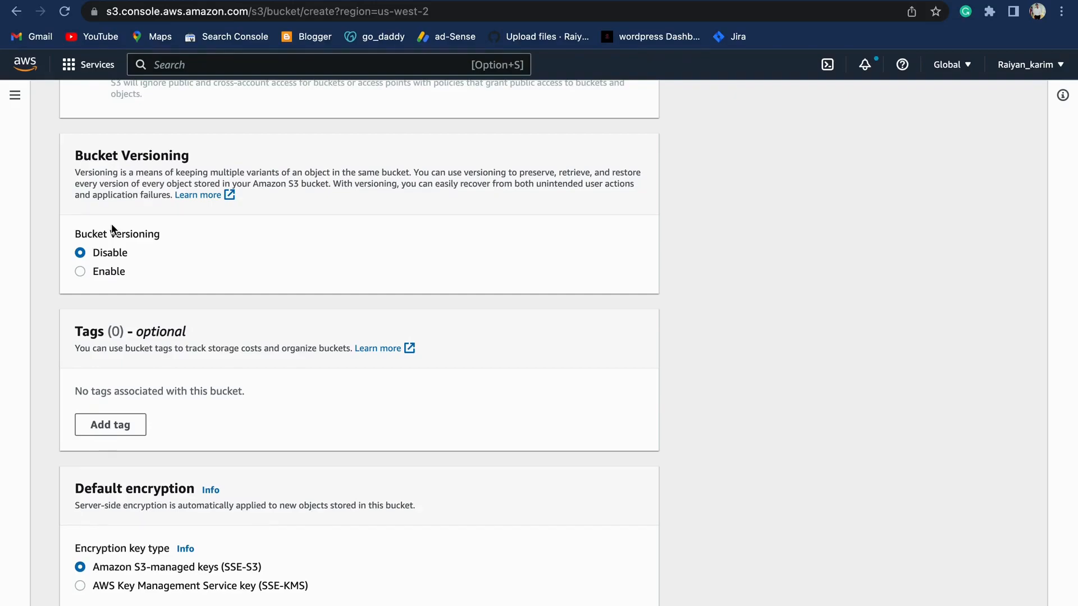
{"action": "left_click", "coordinate": [81, 272]}
{"action": "left_click", "coordinate": [80, 253]}
Step: Add a bucket tag with the key "key" and the value "demo"
{"action": "scroll", "coordinate": [82, 253], "scroll_direction": "down", "scroll_amount": 3}
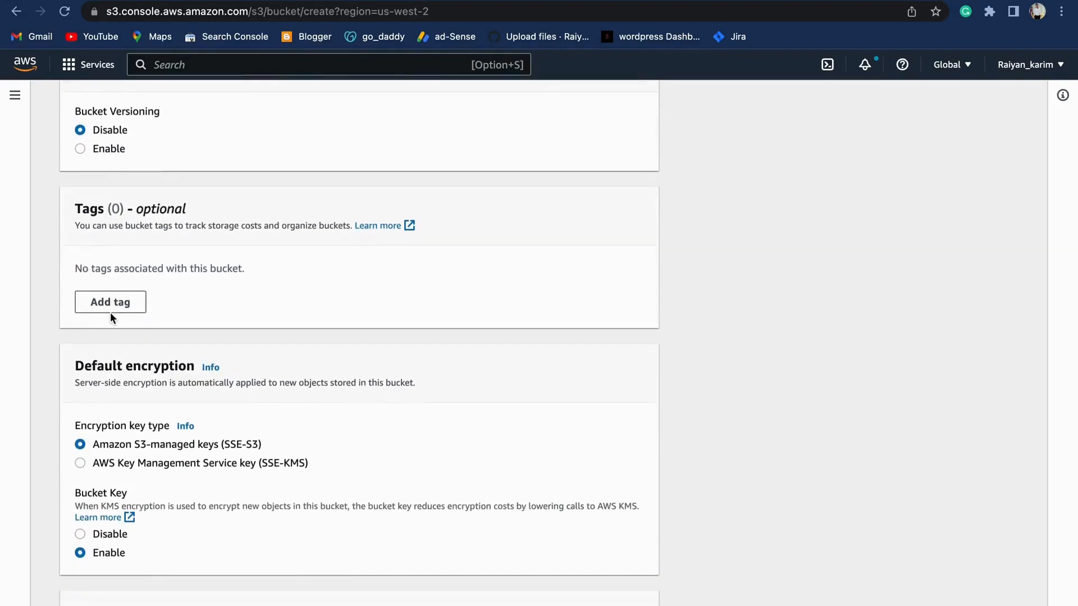
{"action": "left_click", "coordinate": [123, 306]}
{"action": "left_click", "coordinate": [122, 300]}
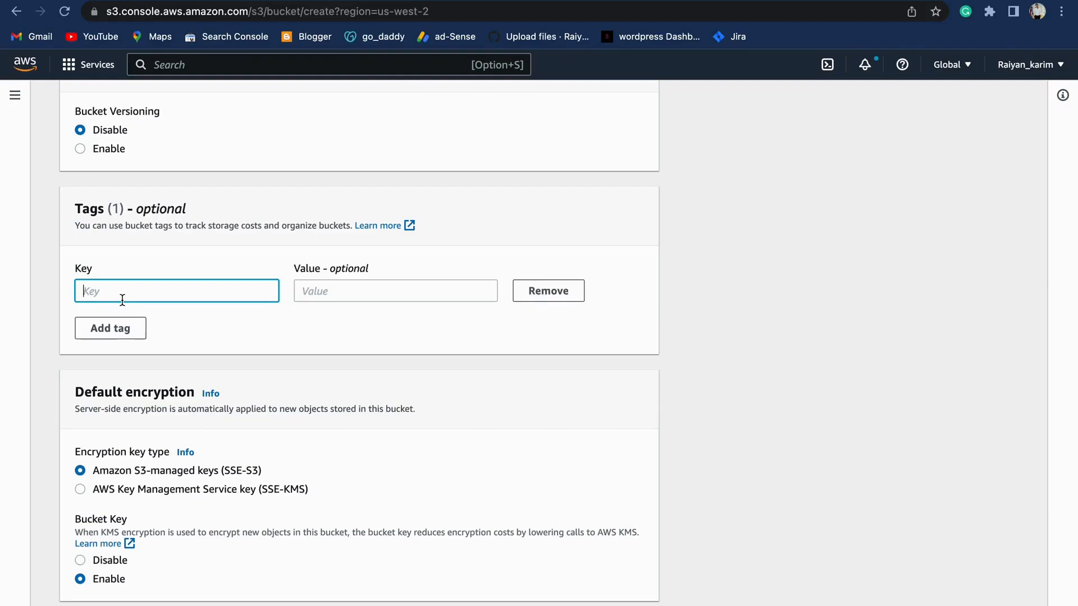
{"action": "type", "text": "key"}
{"action": "left_click", "coordinate": [319, 274]}
{"action": "left_click", "coordinate": [318, 294]}
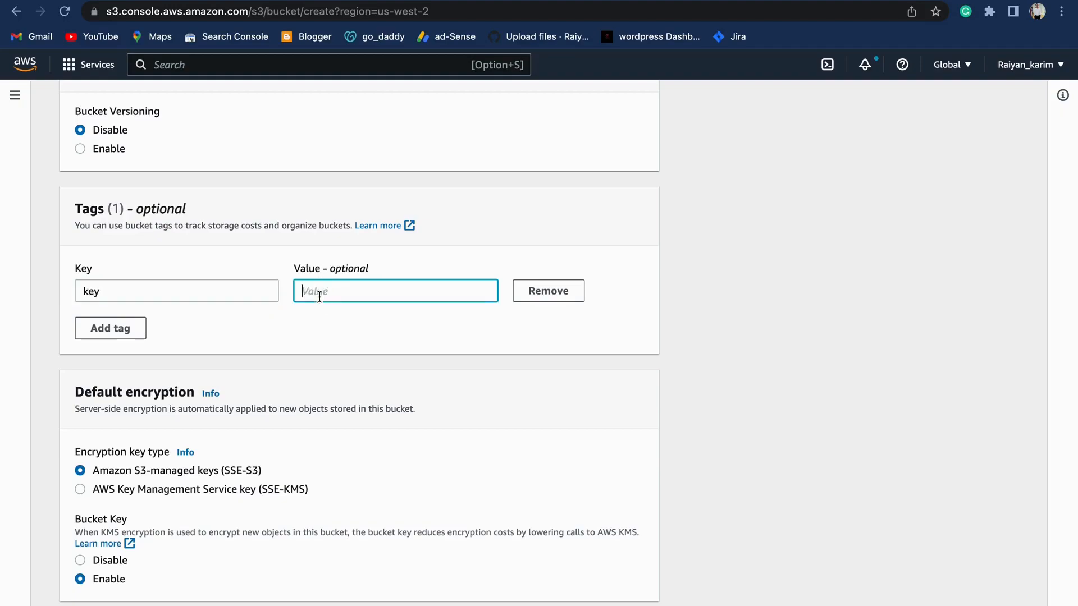
{"action": "type", "text": "demo"}
Step: Disable the Bucket Key under default encryption and submit the bucket for creation
{"action": "scroll", "coordinate": [329, 475], "scroll_direction": "down", "scroll_amount": 3}
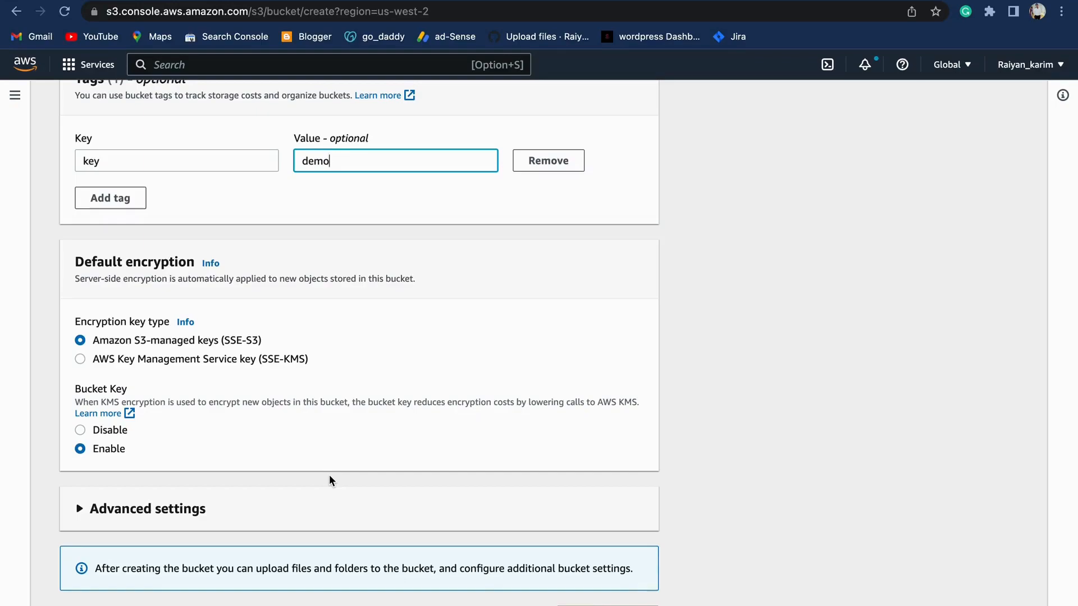
{"action": "scroll", "coordinate": [330, 476], "scroll_direction": "down", "scroll_amount": 1}
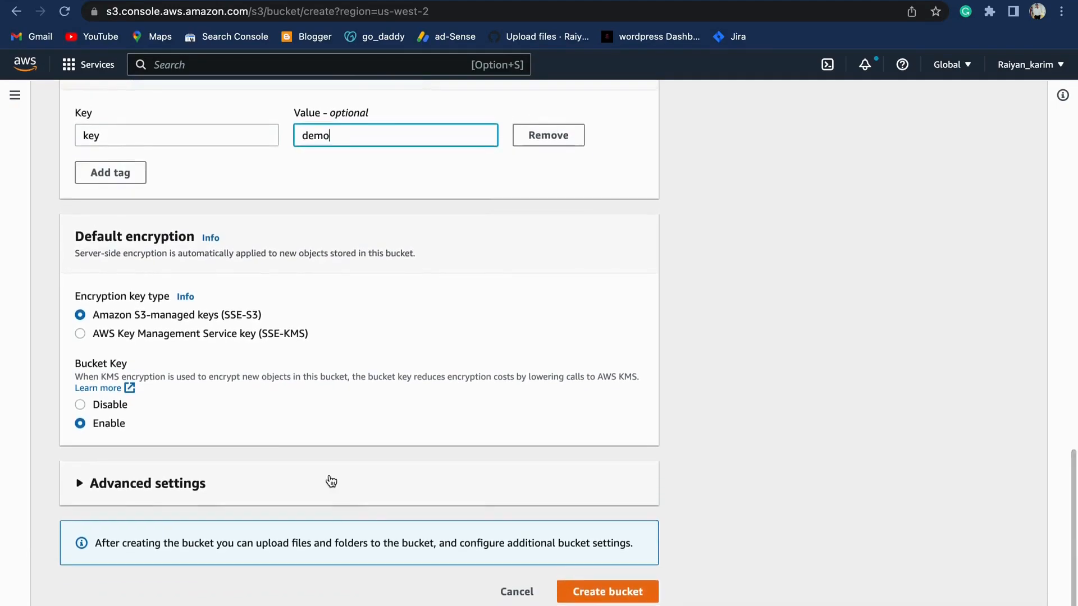
{"action": "left_click", "coordinate": [80, 406]}
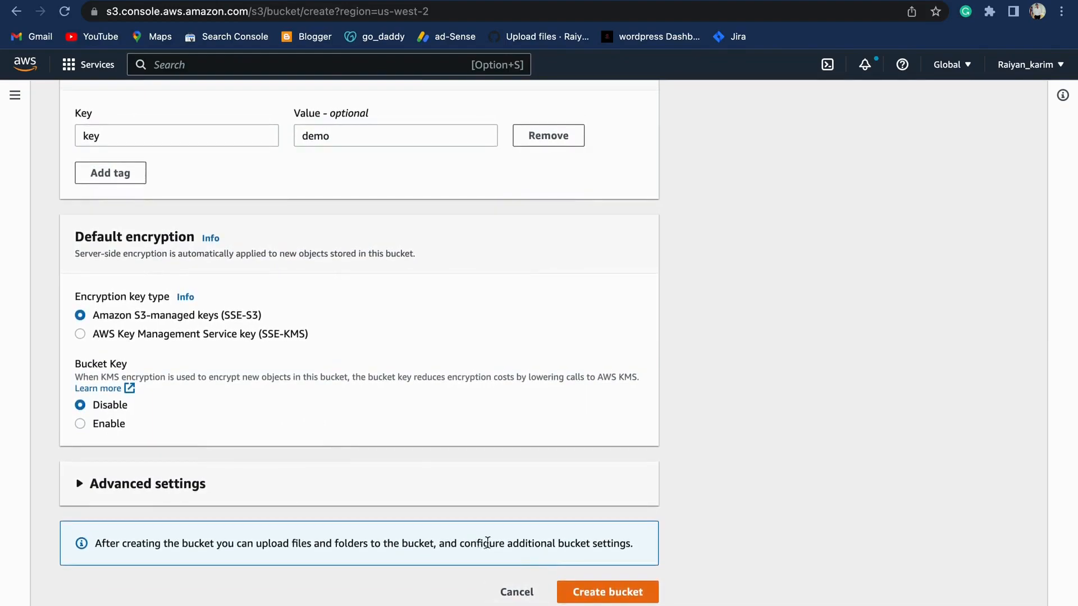
{"action": "left_click", "coordinate": [579, 594]}
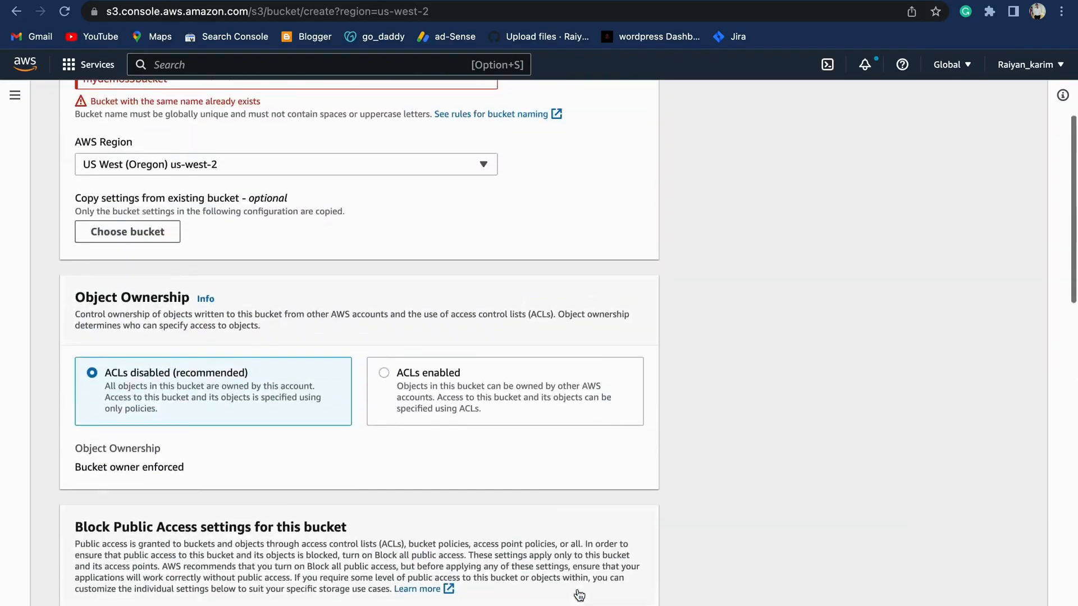
Step: Replace the "my" prefix so the bucket name reads Sampledemos3bucket, and try to create the bucket again
{"action": "scroll", "coordinate": [383, 480], "scroll_direction": "up", "scroll_amount": 1}
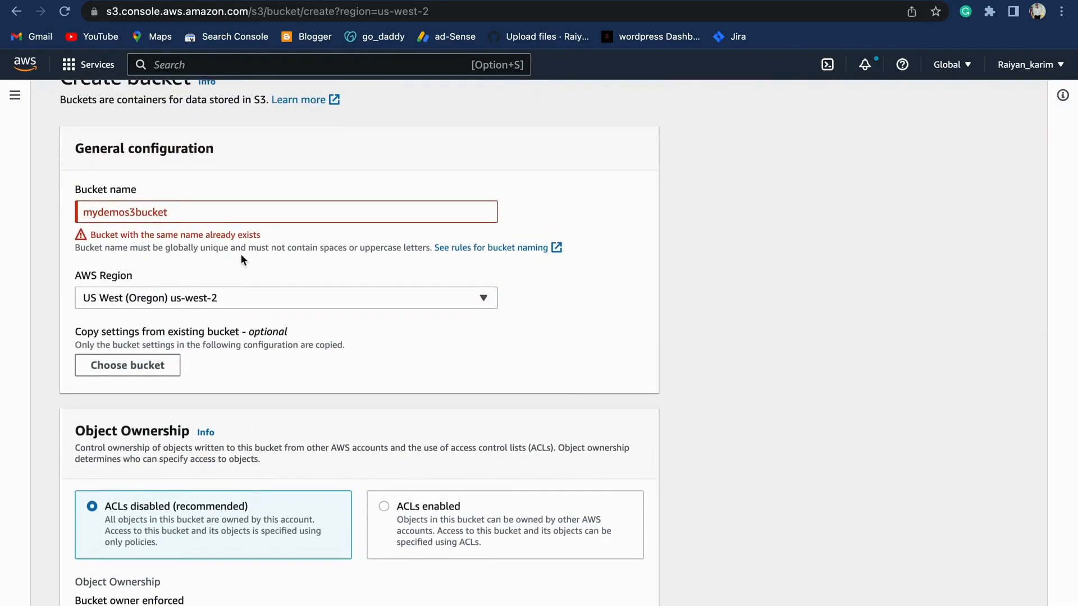
{"action": "left_click", "coordinate": [102, 214]}
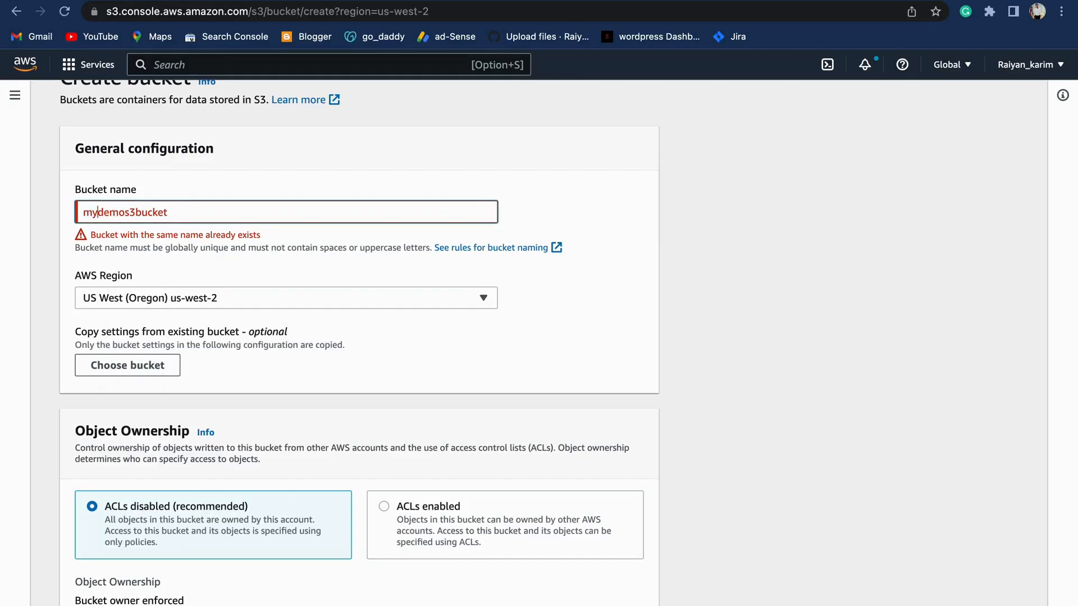
{"action": "key", "text": "BackSpace"}
{"action": "key", "text": "BackSpace"}
{"action": "type", "text": "S"}
{"action": "key", "text": "BackSpace"}
{"action": "type", "text": "Sa,ple"}
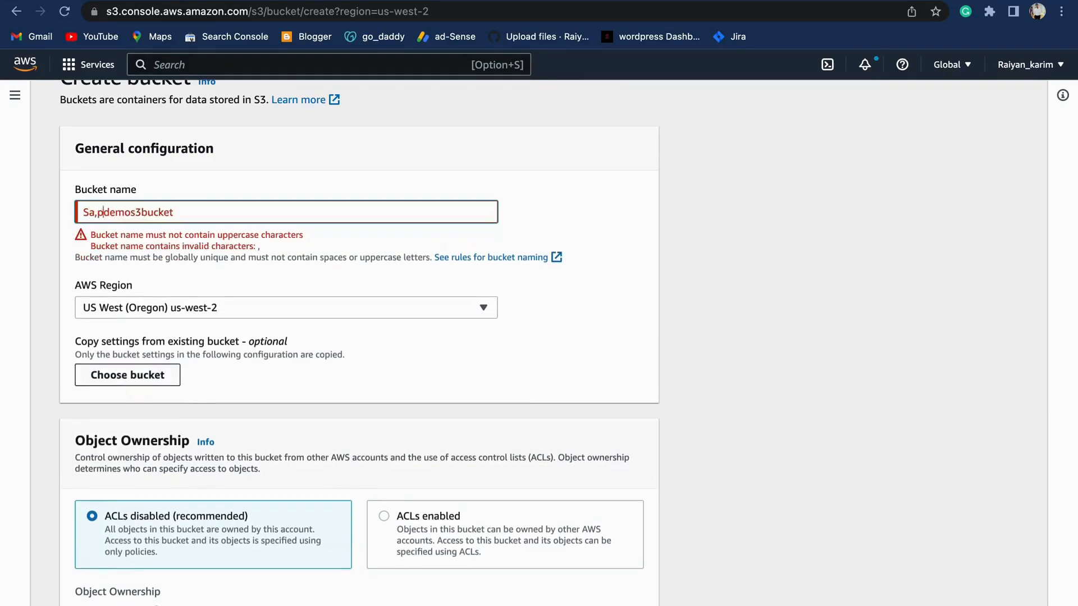
{"action": "key", "text": "BackSpace"}
{"action": "key", "text": "BackSpace"}
{"action": "key", "text": "BackSpace"}
{"action": "key", "text": "BackSpace"}
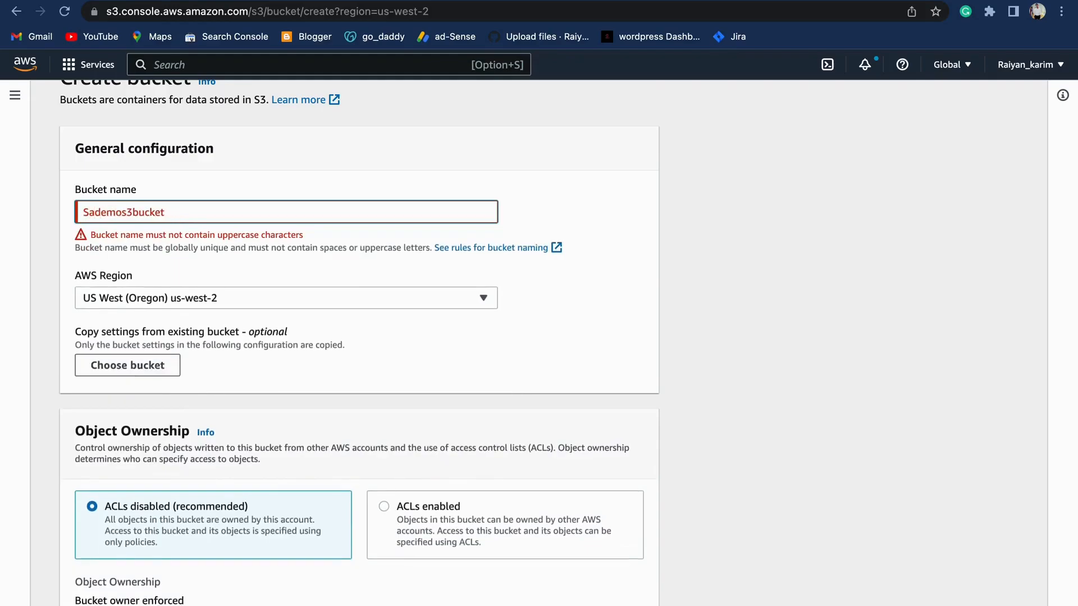
{"action": "type", "text": ",ple"}
{"action": "key", "text": "BackSpace"}
{"action": "key", "text": "BackSpace"}
{"action": "key", "text": "BackSpace"}
{"action": "key", "text": "BackSpace"}
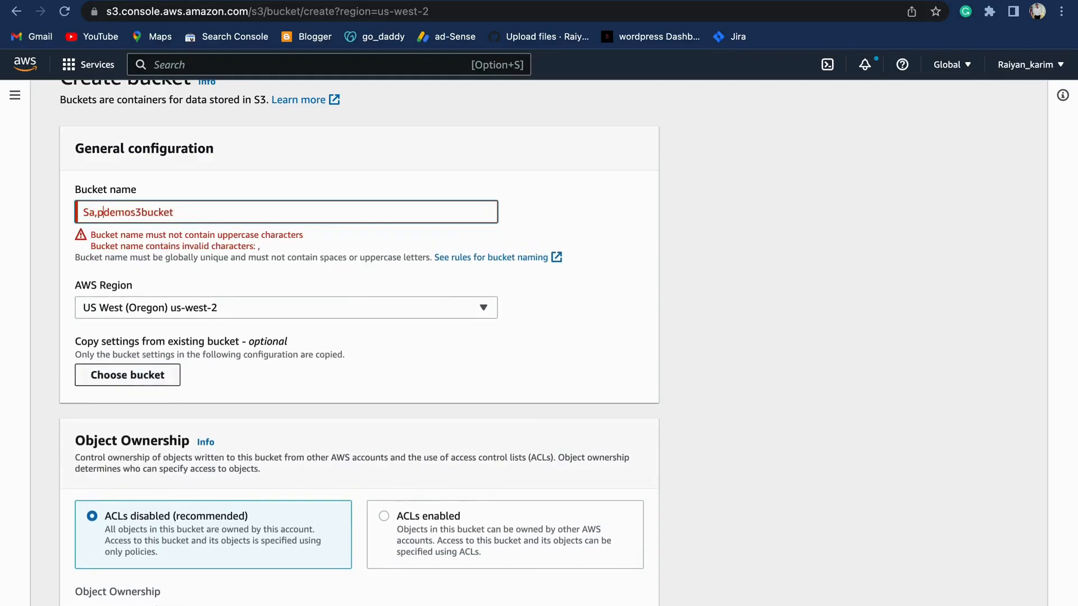
{"action": "type", "text": "mple"}
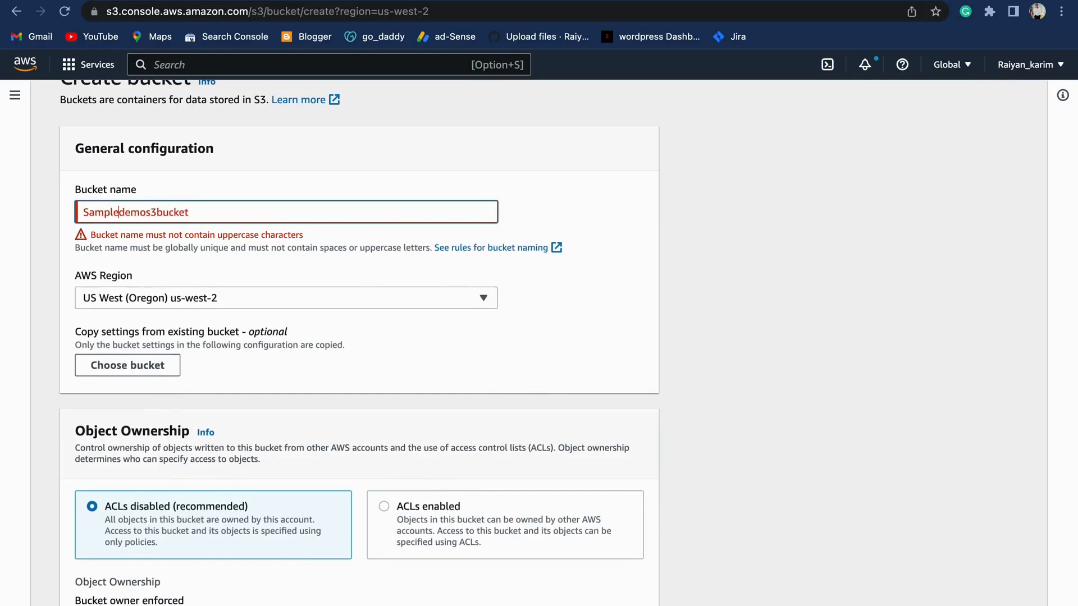
{"action": "scroll", "coordinate": [702, 505], "scroll_direction": "down", "scroll_amount": 15}
{"action": "left_click", "coordinate": [574, 595]}
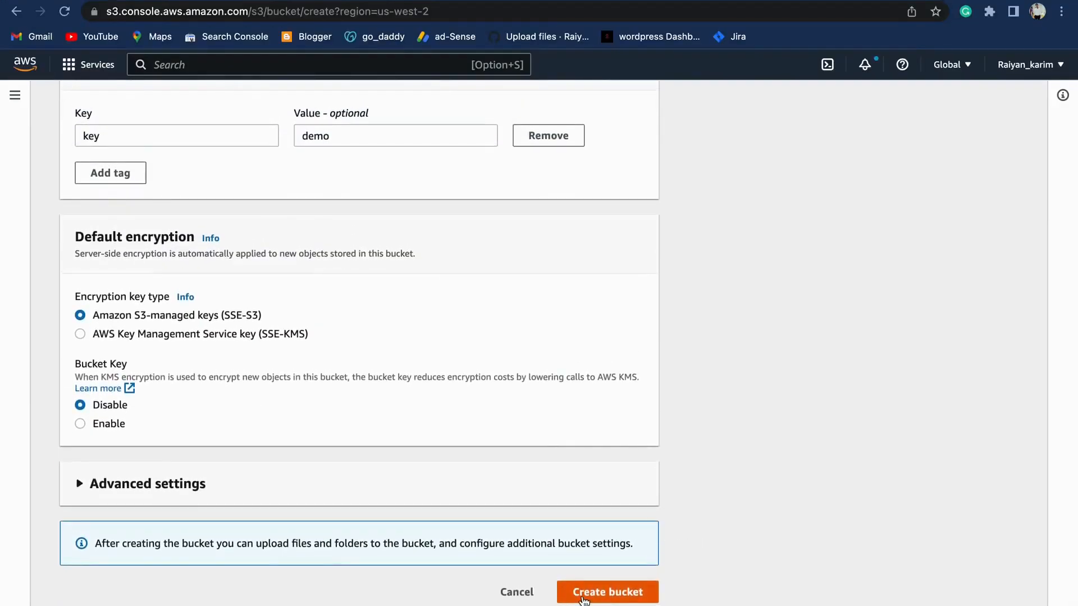
Step: Append "_youtube" to the end of the bucket name
{"action": "left_click", "coordinate": [190, 220]}
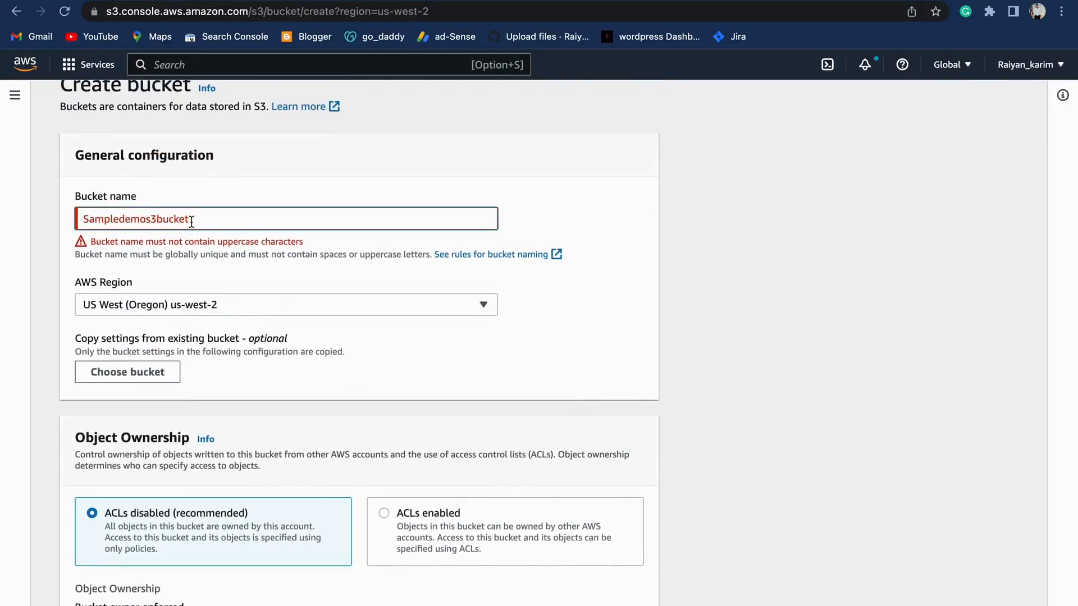
{"action": "type", "text": "_"}
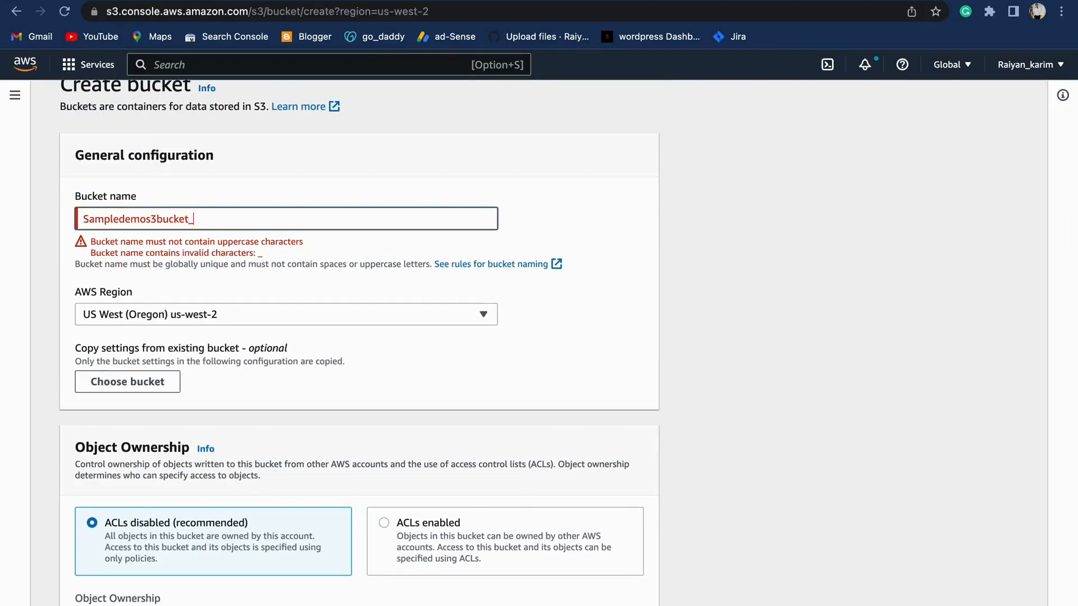
{"action": "type", "text": "youtube"}
{"action": "scroll", "coordinate": [399, 111], "scroll_direction": "down", "scroll_amount": 20}
{"action": "scroll", "coordinate": [399, 110], "scroll_direction": "up", "scroll_amount": 20}
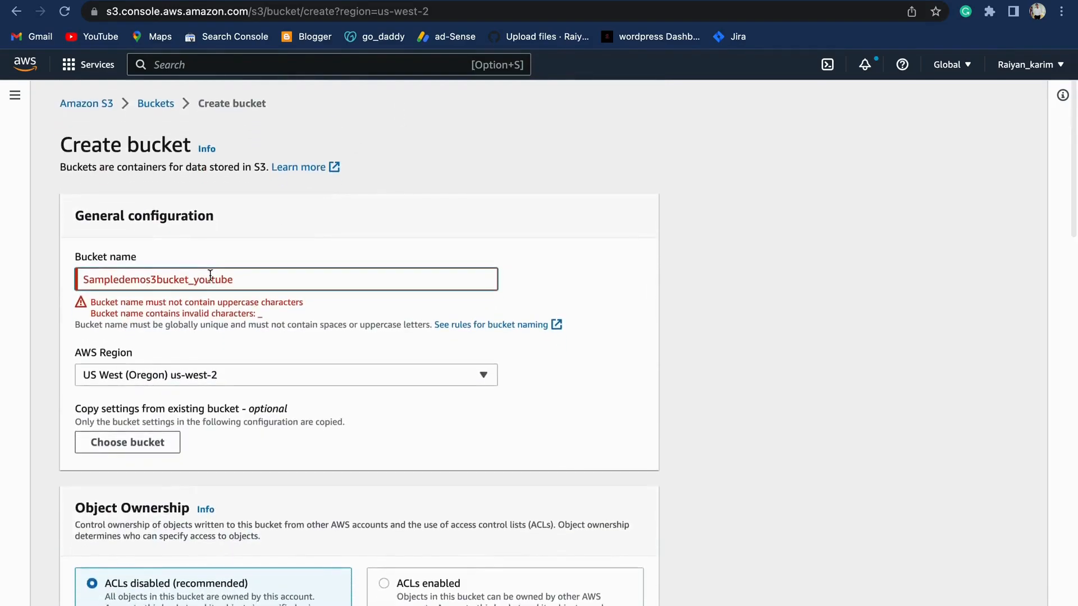
Step: Correct the bucket name to sampledemos3bucket-youtube, using a hyphen instead of the underscore and a lowercase first letter
{"action": "left_click", "coordinate": [194, 284]}
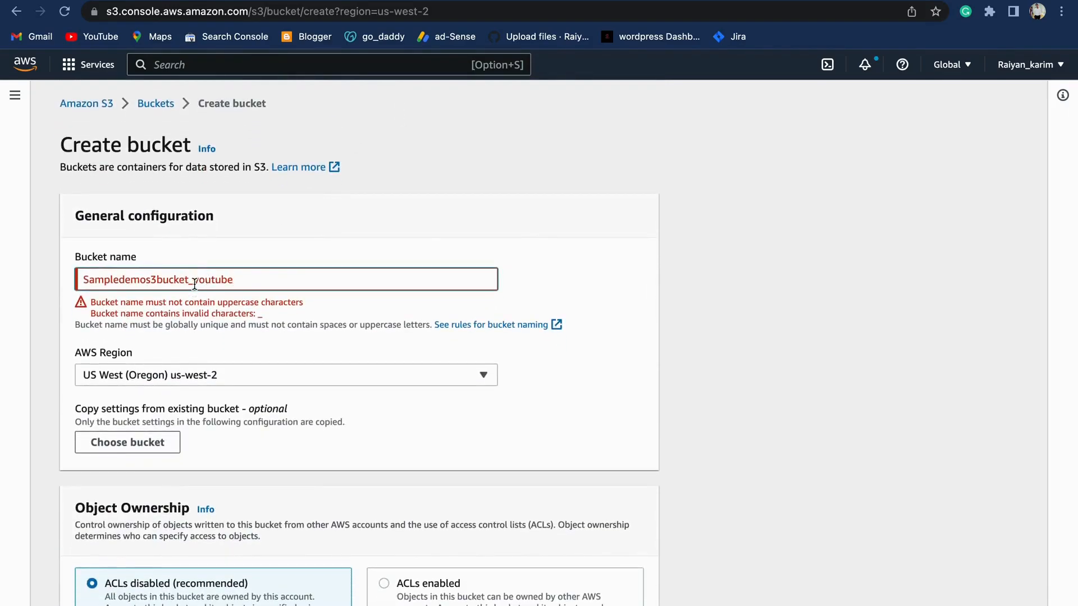
{"action": "key", "text": "BackSpace"}
{"action": "type", "text": "-"}
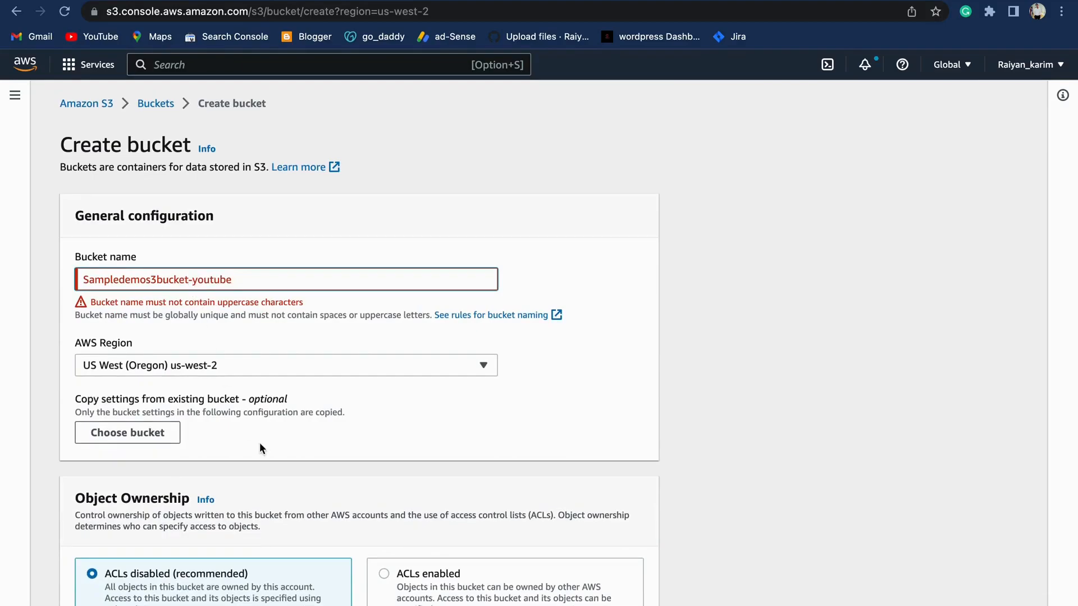
{"action": "left_click", "coordinate": [89, 282]}
{"action": "key", "text": "BackSpace"}
{"action": "type", "text": "s"}
Step: Create the bucket with the corrected name and the configured settings
{"action": "scroll", "coordinate": [266, 223], "scroll_direction": "down", "scroll_amount": 20}
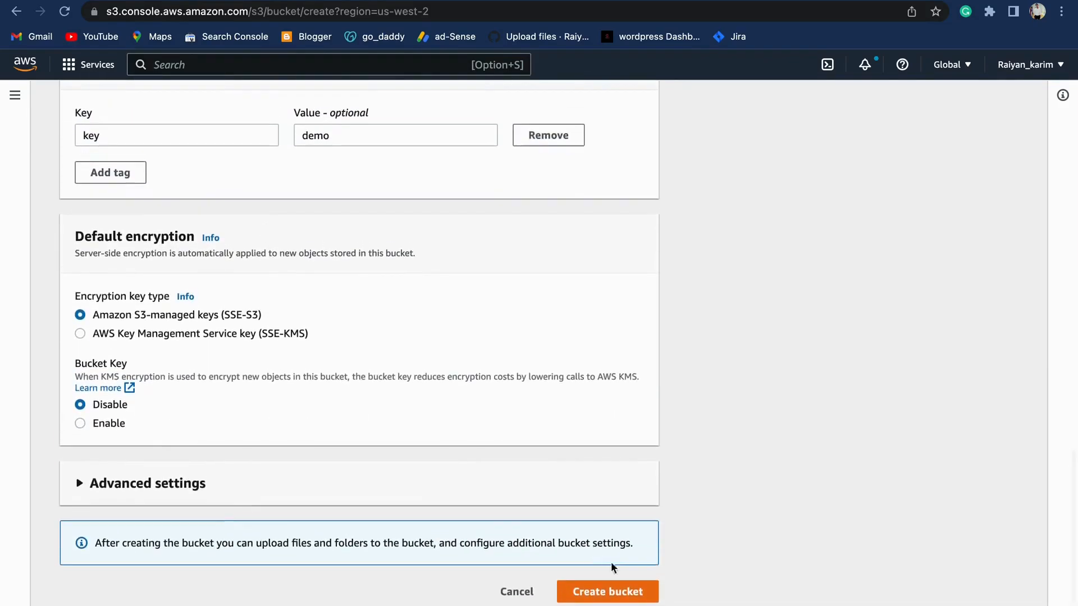
{"action": "left_click", "coordinate": [622, 591]}
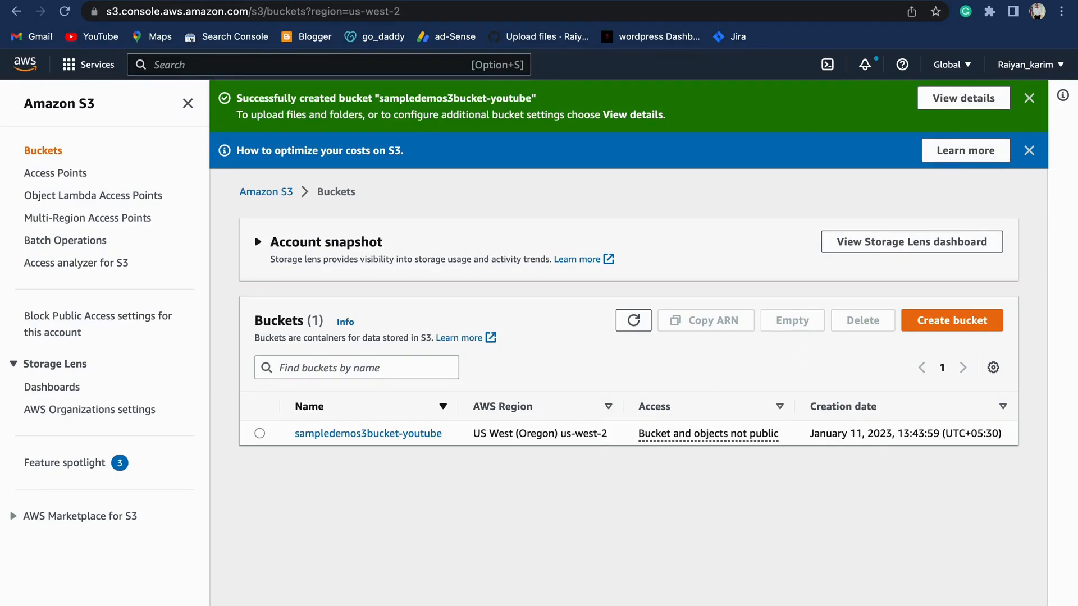
{"action": "mouse_move", "coordinate": [836, 1]}
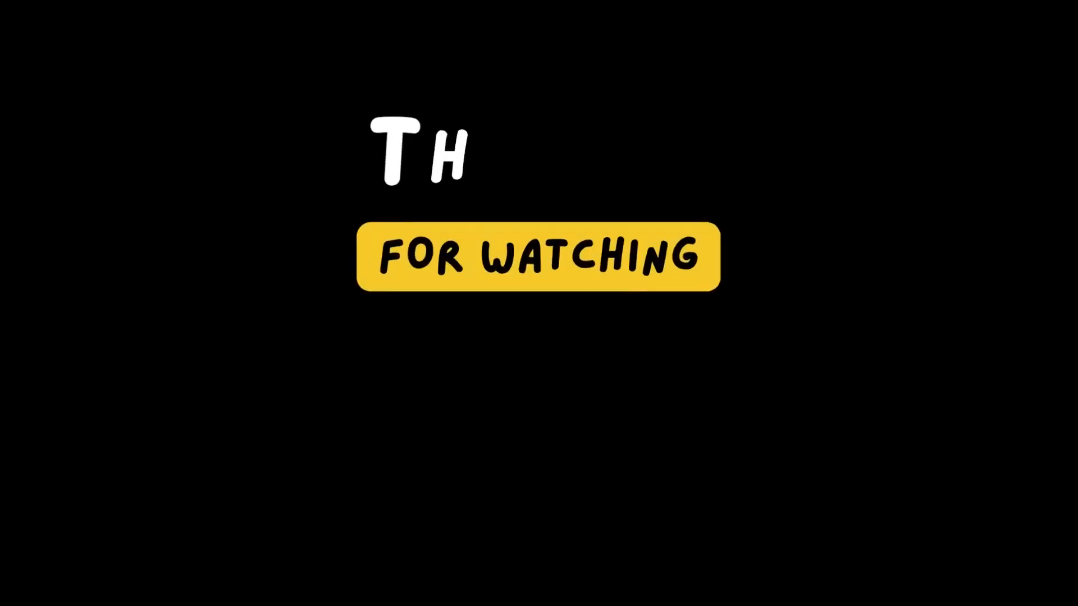